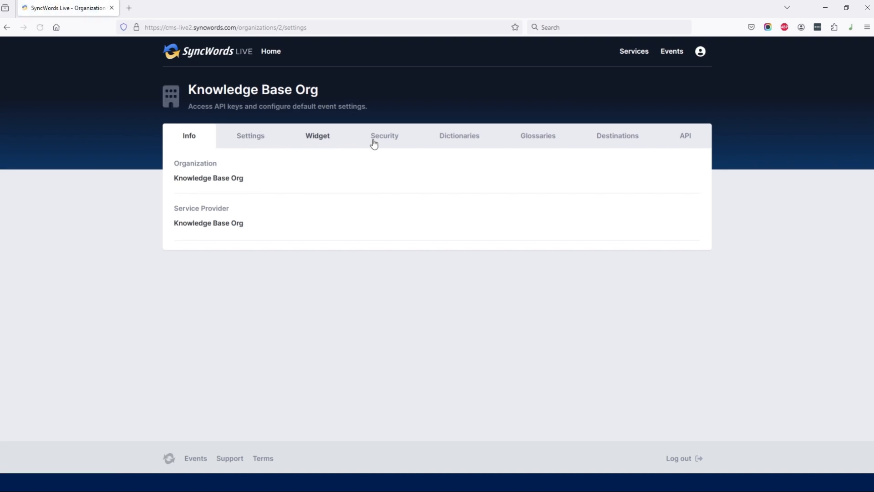
# Start a new dictionary for the organization named Test, with English as its language
pyautogui.click(459, 141)
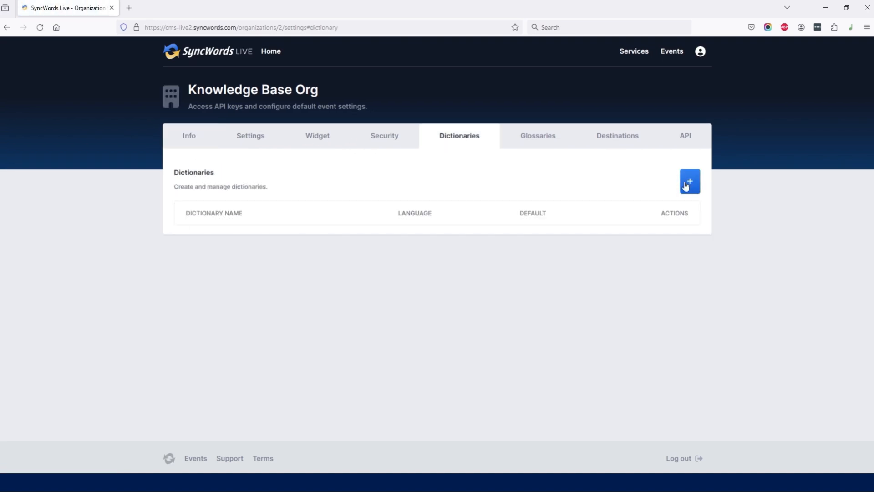
pyautogui.click(691, 181)
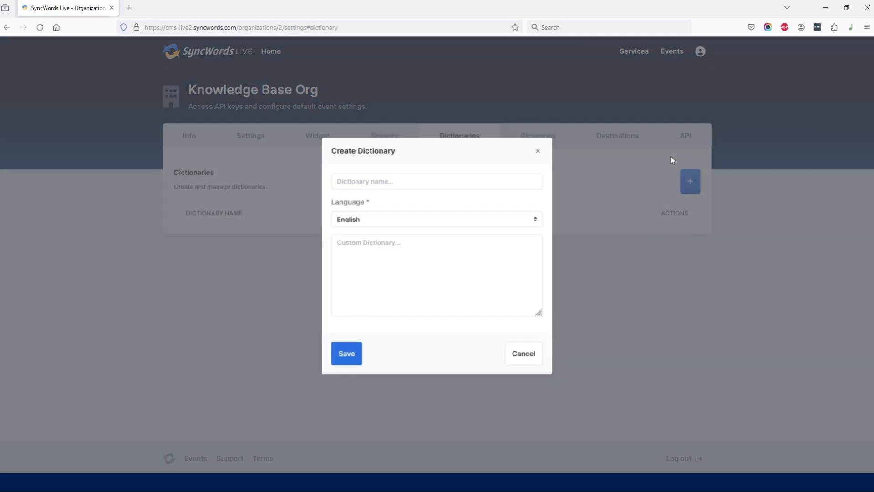
pyautogui.click(381, 181)
pyautogui.write('Test')
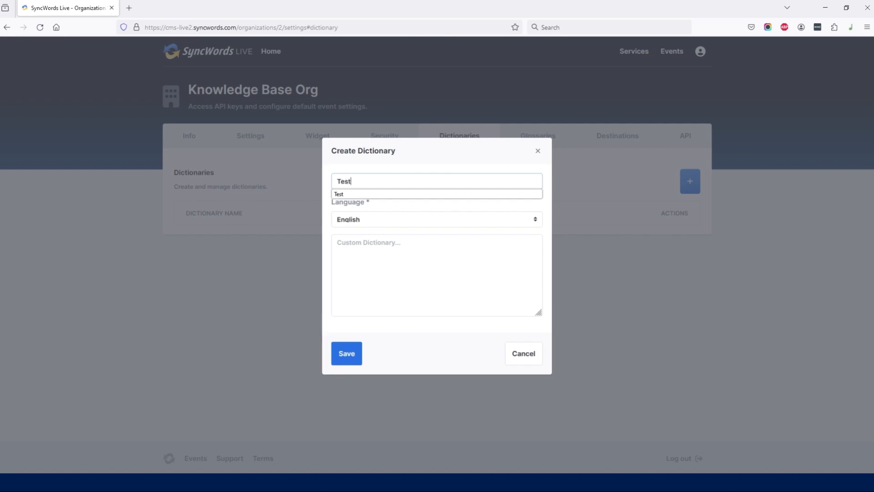
pyautogui.click(399, 156)
pyautogui.click(395, 226)
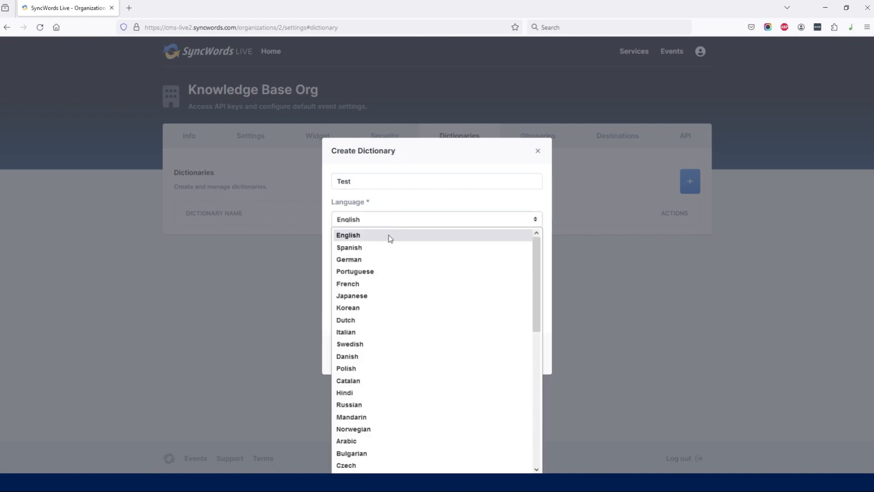
pyautogui.click(390, 235)
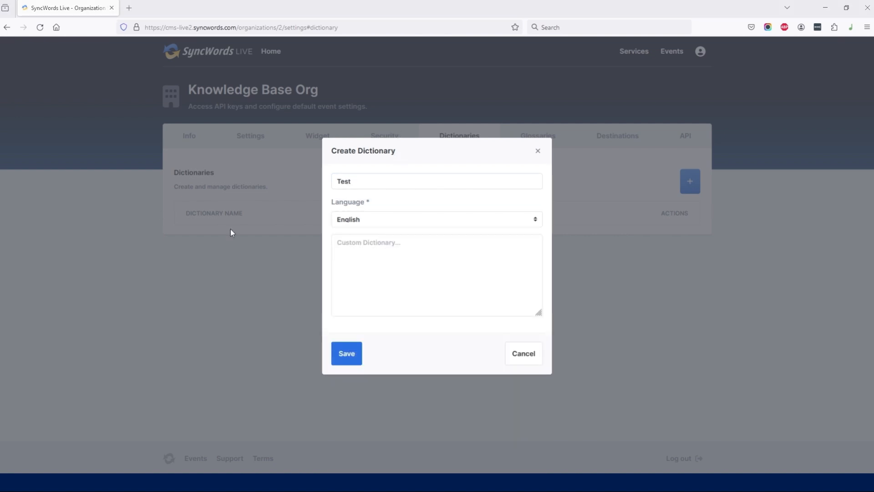
# Enter SyncWords as the first term in the custom dictionary
pyautogui.click(390, 238)
pyautogui.write('Sy')
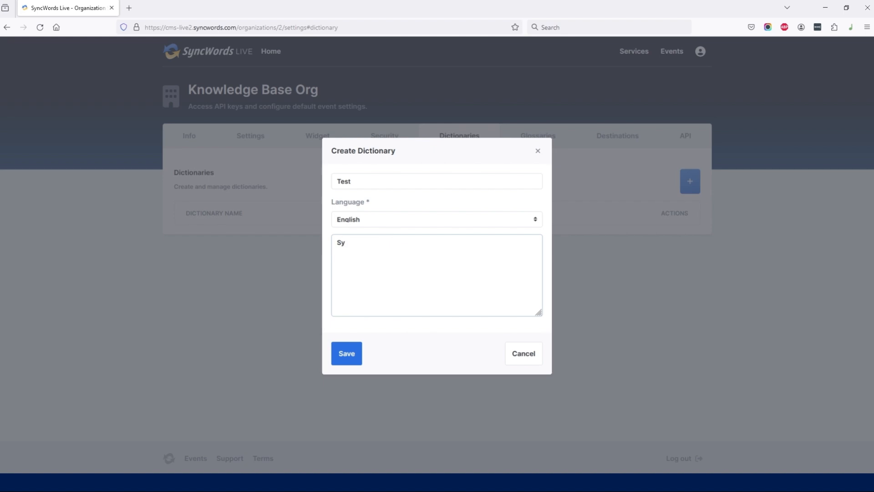
pyautogui.write('ncWords')
# Try Initial Public Offering (IPO) as a second dictionary entry and remove it again
pyautogui.press('Return')
pyautogui.write('Initial Public Offering (IPO)')
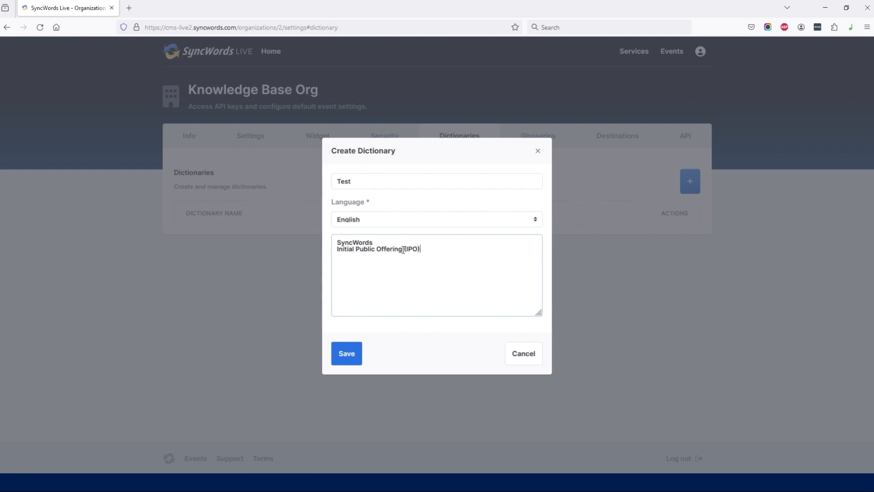
pyautogui.press('BackSpace')
pyautogui.press('Return')
pyautogui.press('BackSpace')
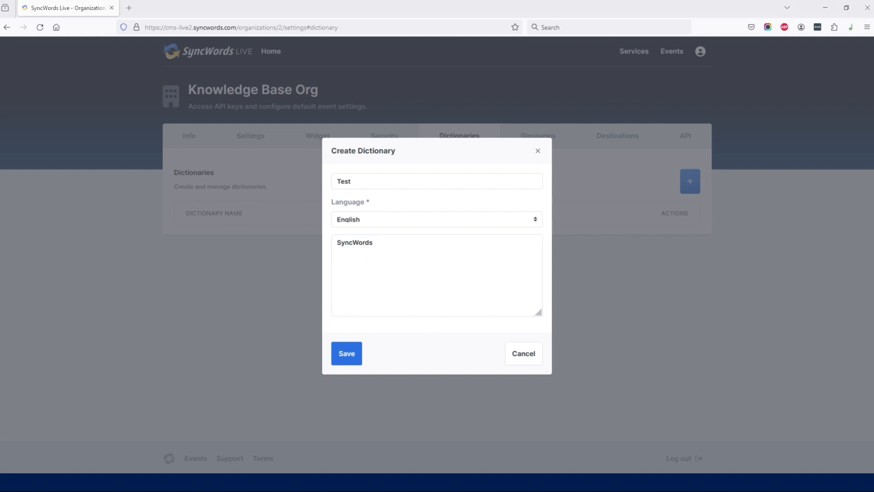
# Add the entry WCAG|w-kag,wee-kag and move SyncWords to the line below it
pyautogui.click(373, 253)
pyautogui.write('WCAG|w-kag,wee-kag')
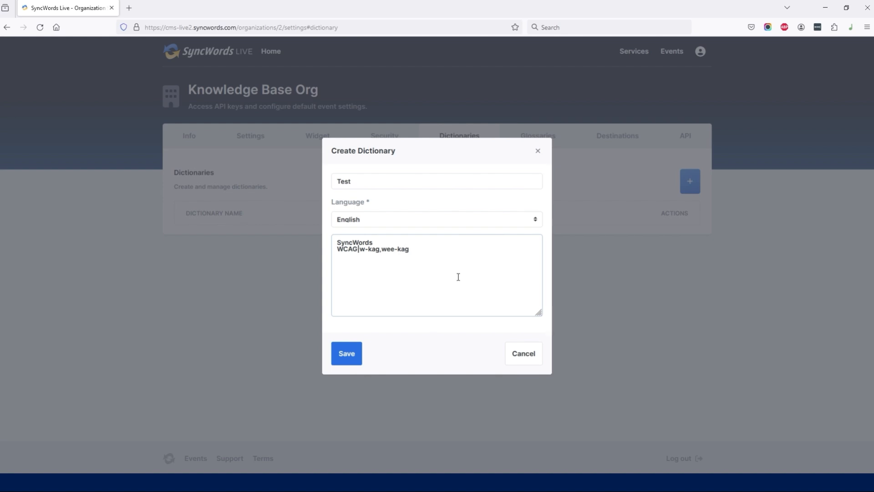
pyautogui.press('Up')
pyautogui.hotkey('shift', 'Home')
pyautogui.press('BackSpace')
pyautogui.press('Delete')
pyautogui.press('End')
pyautogui.press('Return')
pyautogui.write('SyncWords')
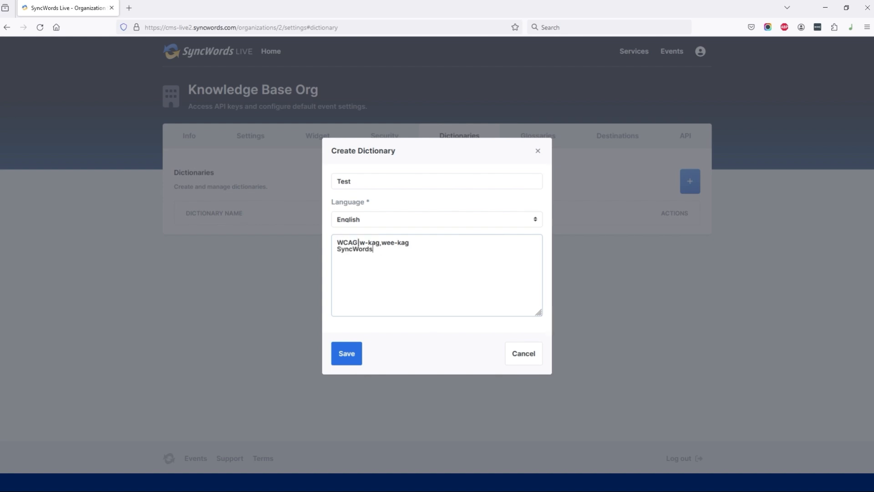
# Add the entry iPhone XR|i-phone-ten-r on a third line and save the dictionary
pyautogui.press('Return')
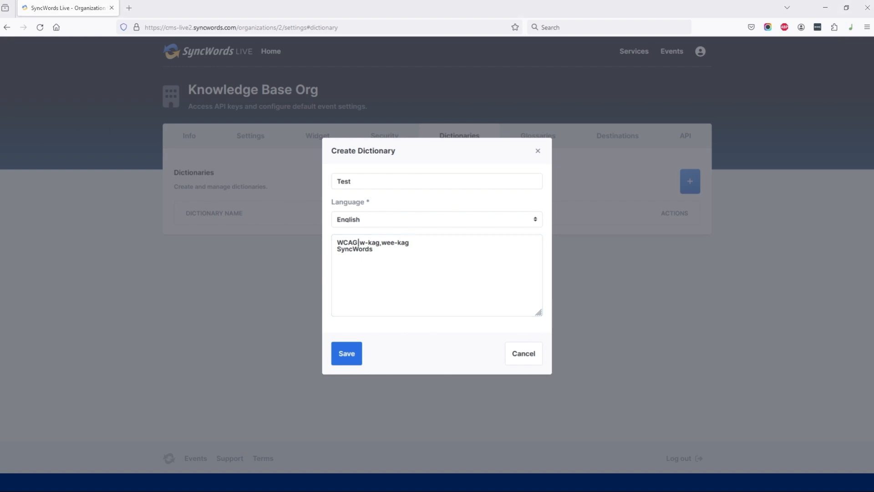
pyautogui.click(362, 255)
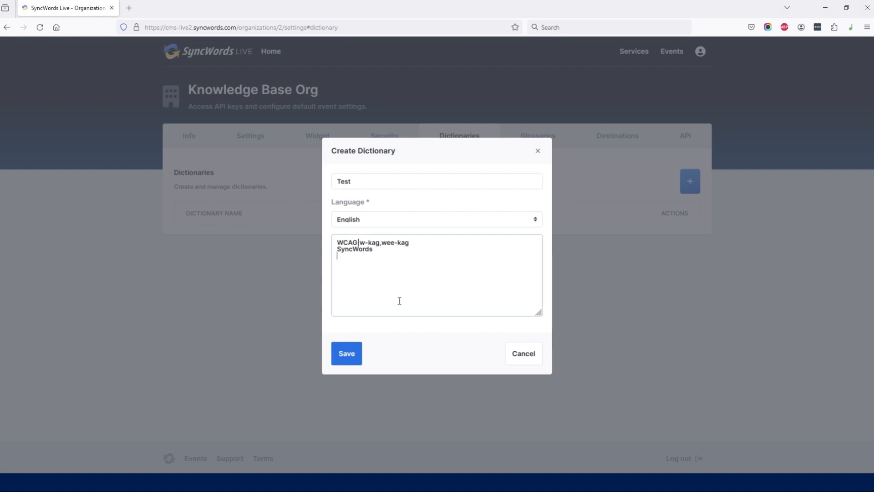
pyautogui.write('iPhone XR|i-phone-ten-r')
pyautogui.click(350, 362)
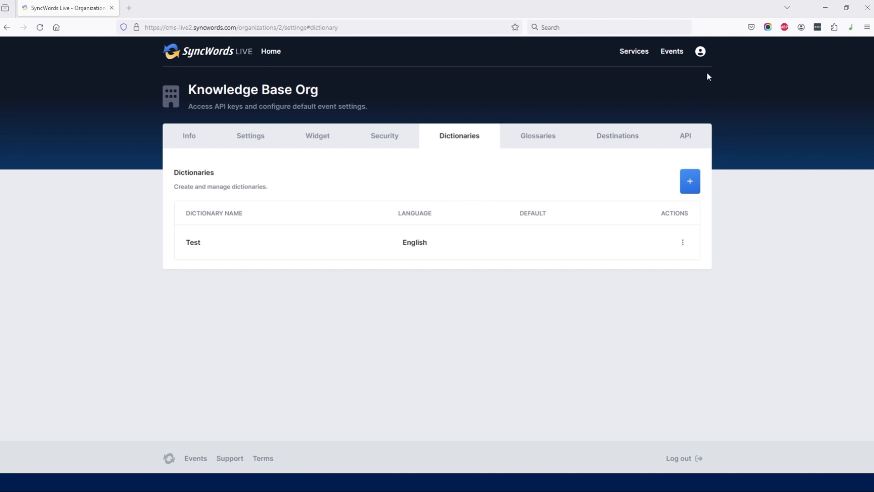
# Apply the Test dictionary preset to the transcript settings of Demo Service, and remove it from the service again
pyautogui.click(627, 56)
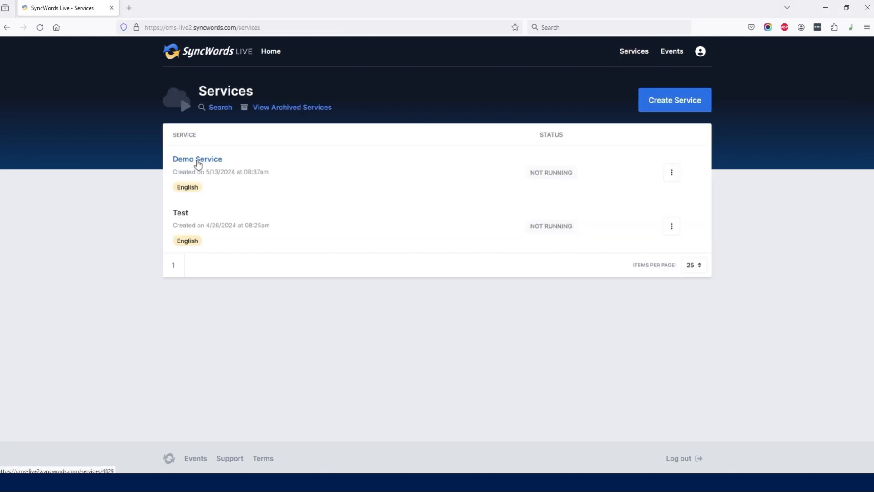
pyautogui.click(198, 159)
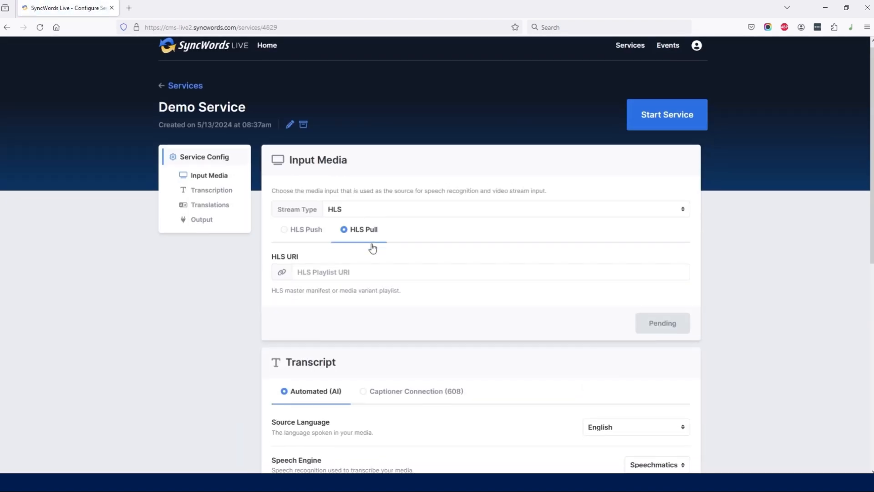
pyautogui.scroll(-3, 359, 239)
pyautogui.scroll(-4, 360, 240)
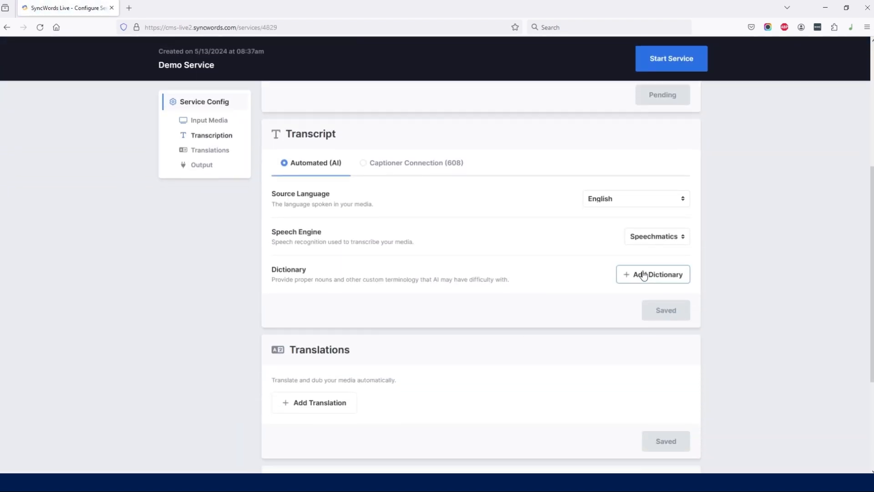
pyautogui.click(641, 282)
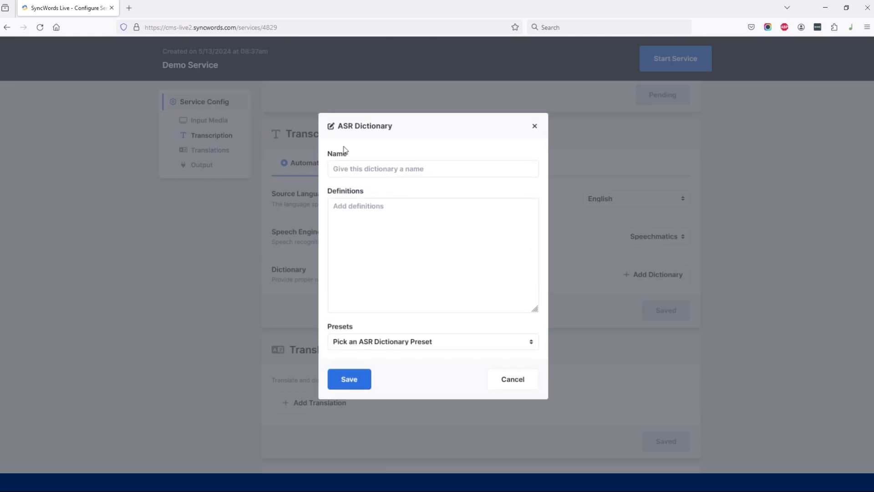
pyautogui.click(382, 347)
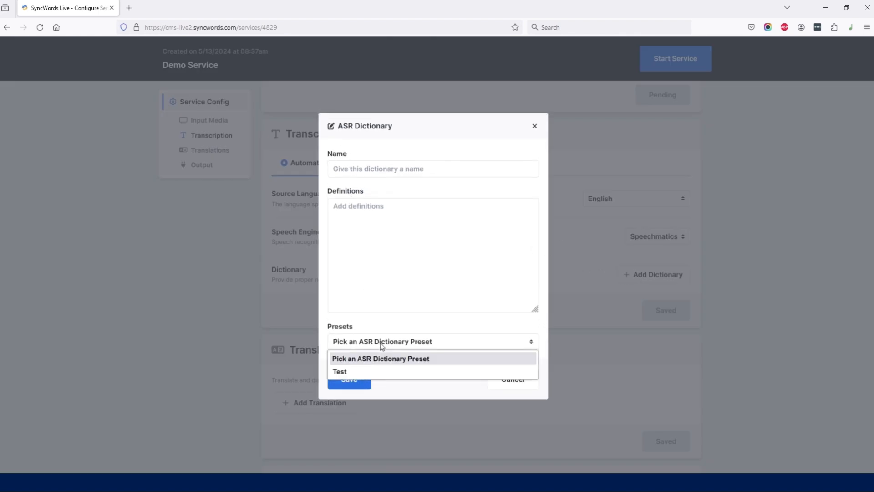
pyautogui.click(364, 371)
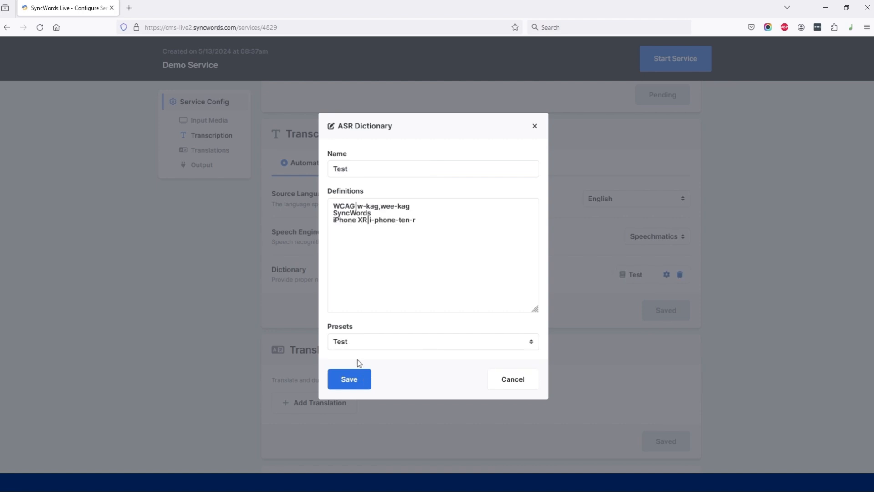
pyautogui.click(355, 384)
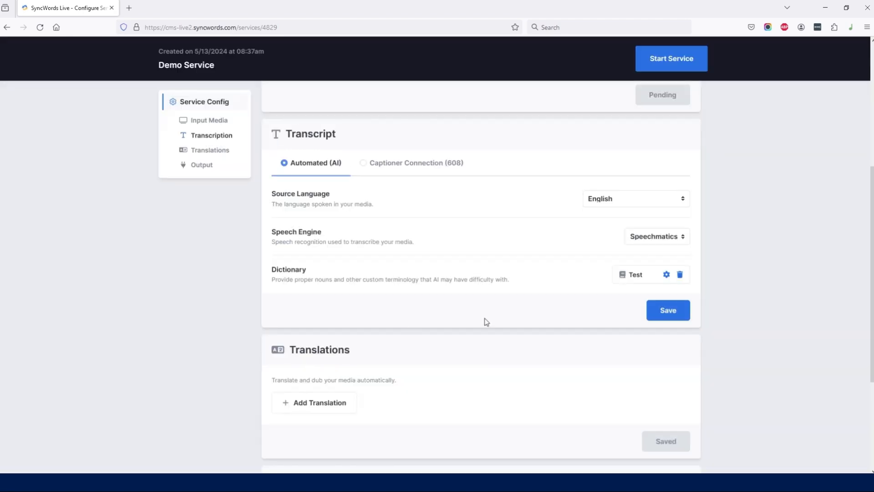
pyautogui.click(680, 275)
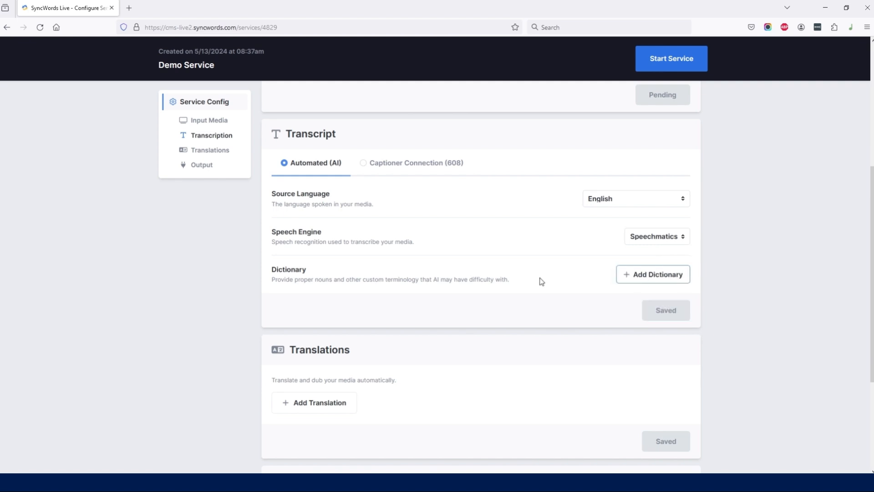
# Apply the Test preset as the ASR dictionary in the settings of Demo Event and save it
pyautogui.scroll(5, 492, 279)
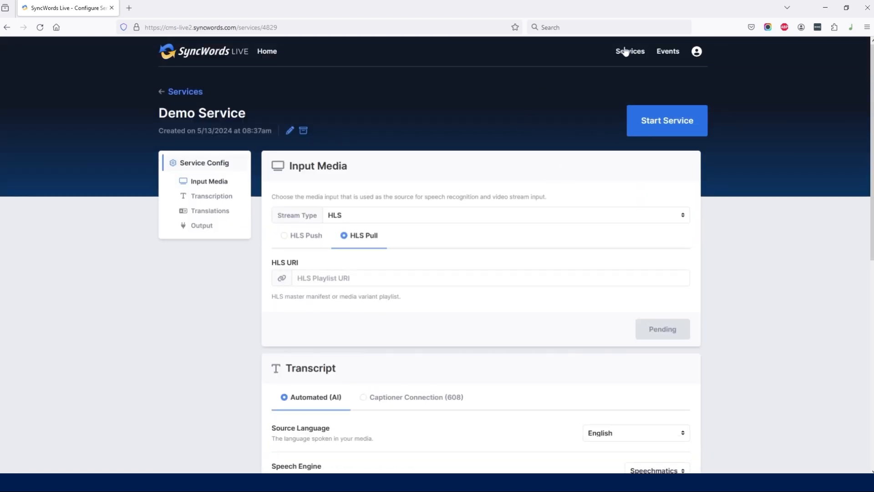
pyautogui.click(672, 52)
pyautogui.click(630, 135)
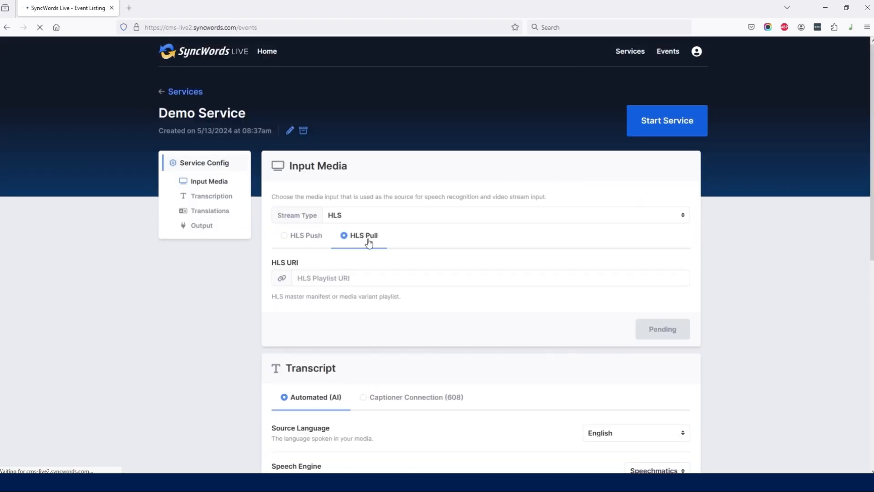
pyautogui.click(199, 178)
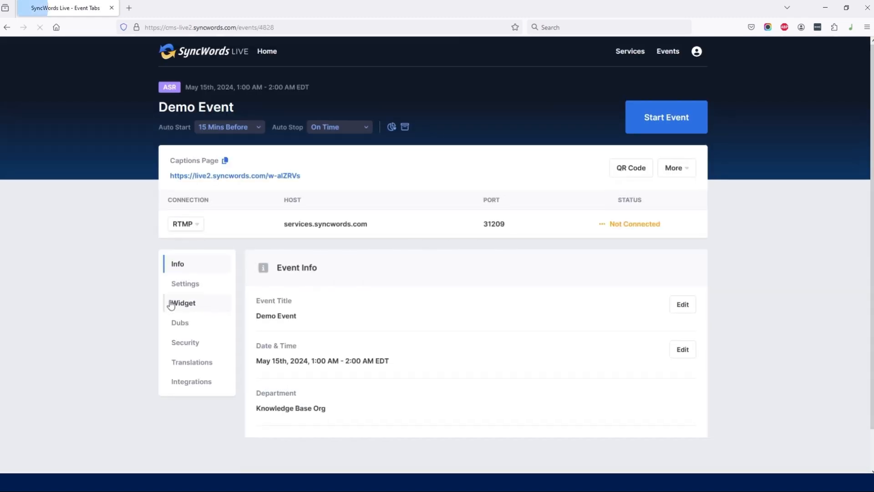
pyautogui.click(185, 339)
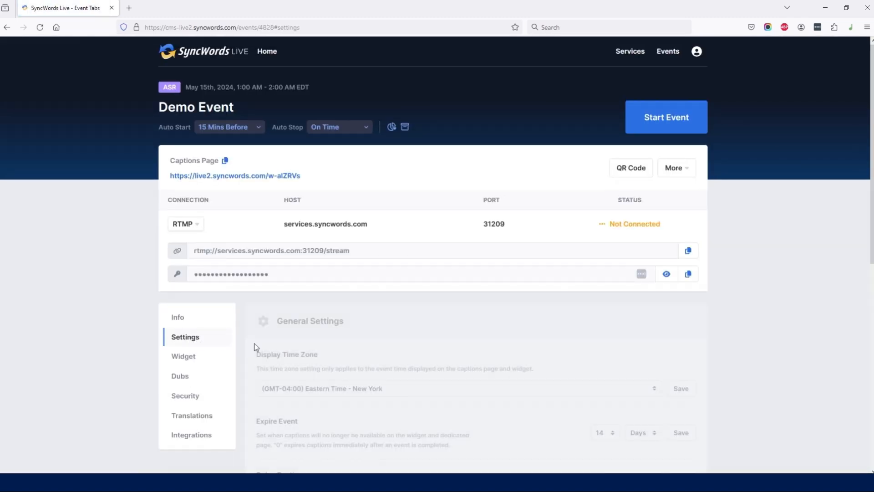
pyautogui.scroll(-8, 284, 348)
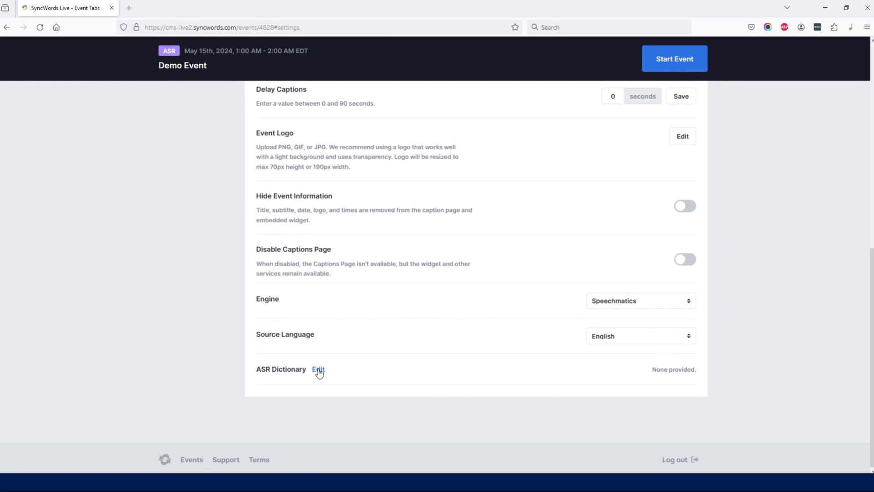
pyautogui.click(318, 369)
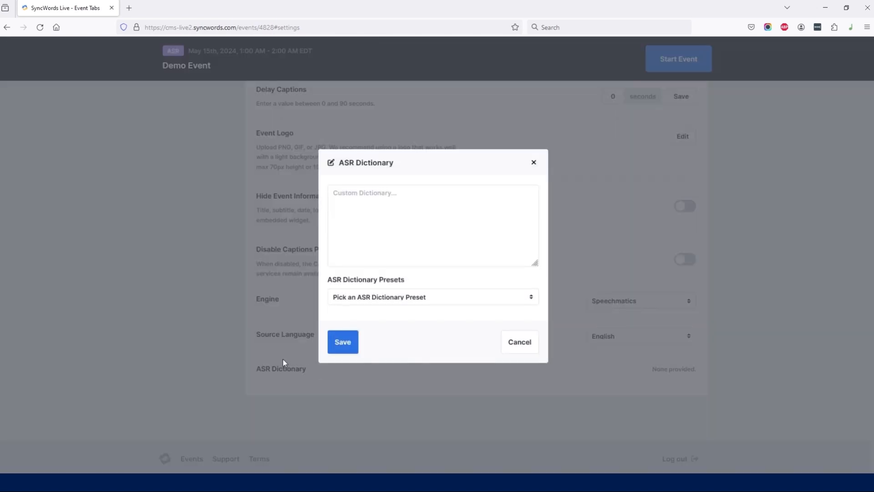
pyautogui.click(430, 298)
pyautogui.click(412, 324)
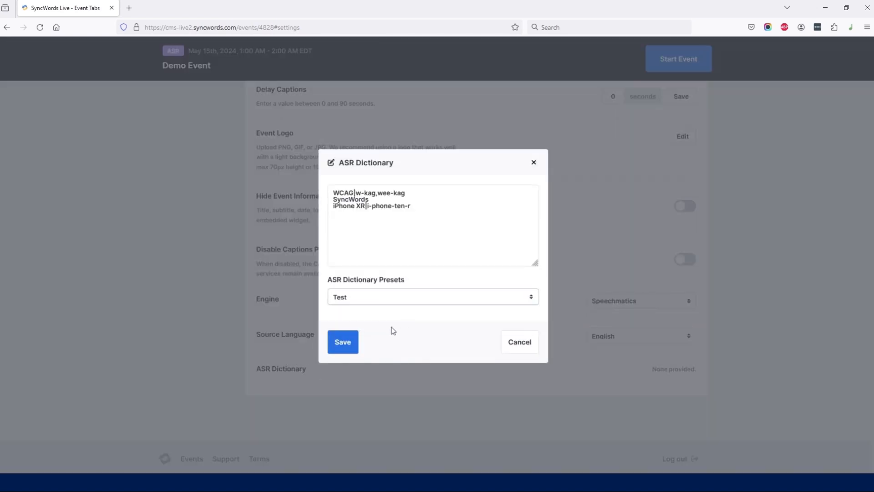
pyautogui.click(343, 343)
# Set the Test dictionary as the default in the dictionary settings of Knowledge Base Org
pyautogui.scroll(10, 201, 324)
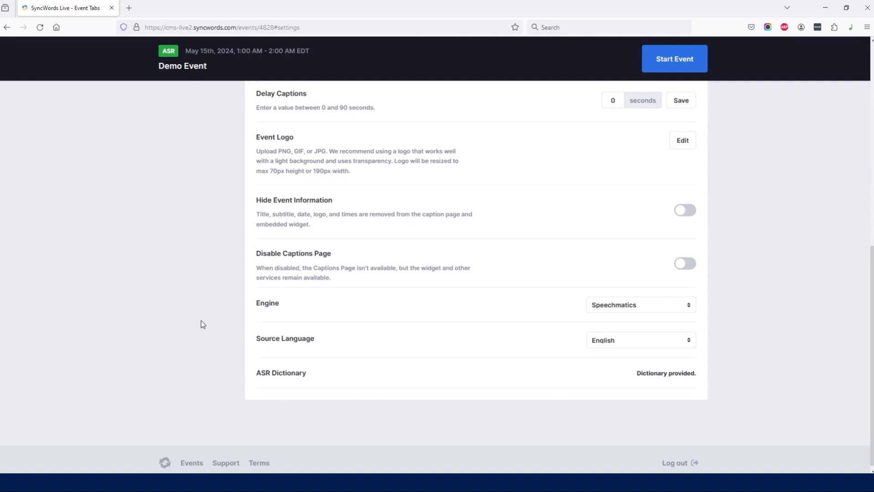
pyautogui.scroll(-10, 205, 325)
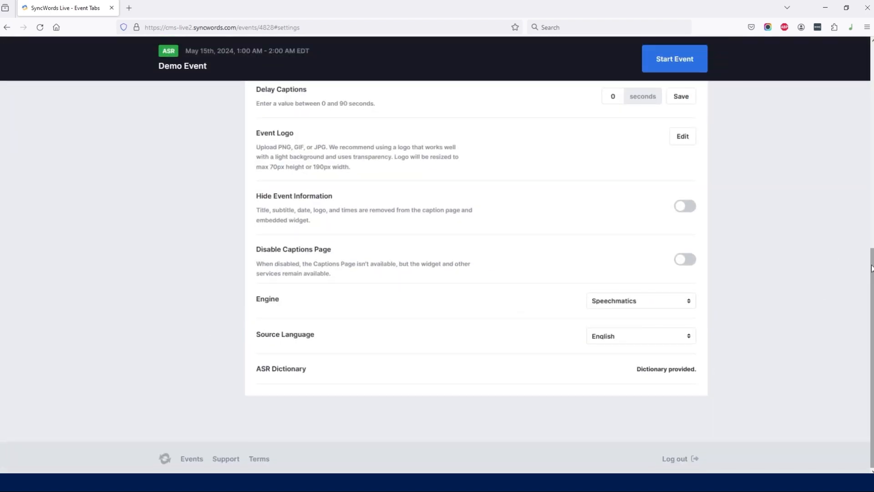
pyautogui.scroll(10, 681, 125)
pyautogui.click(698, 53)
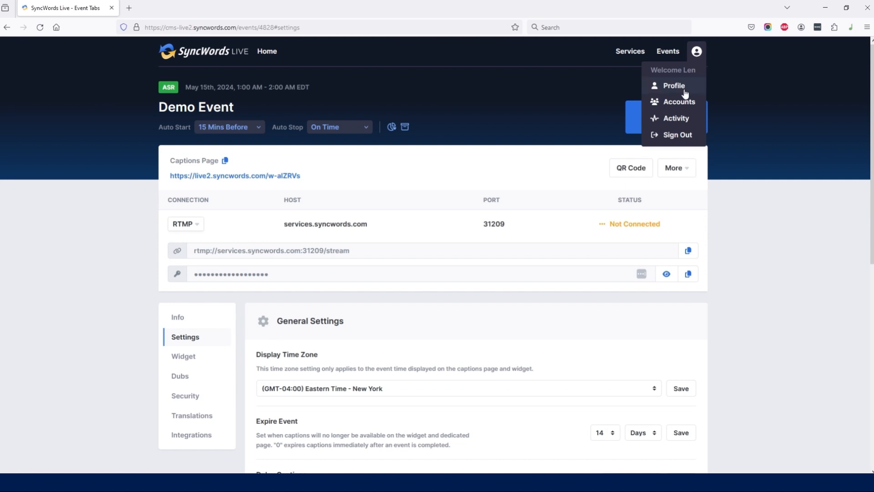
pyautogui.click(675, 106)
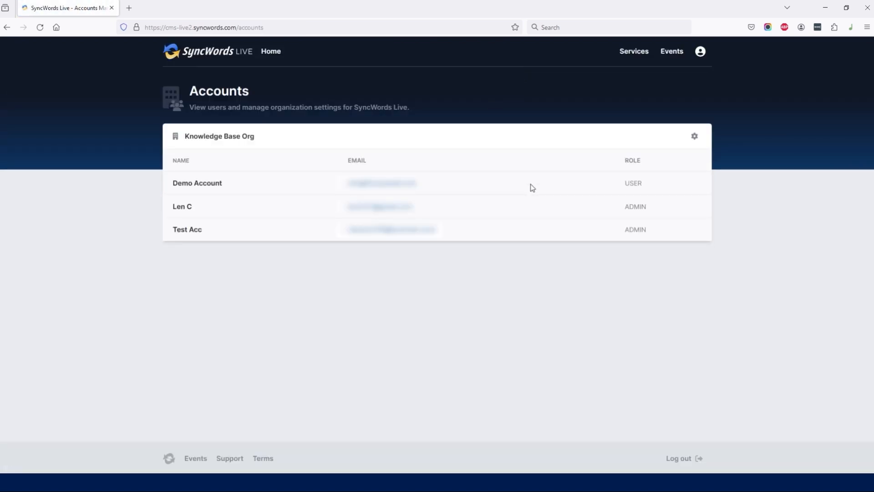
pyautogui.click(694, 136)
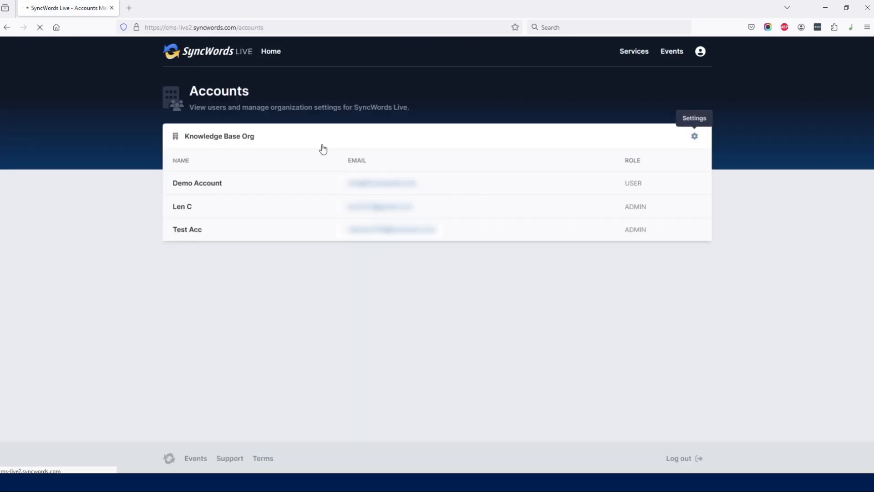
pyautogui.click(479, 142)
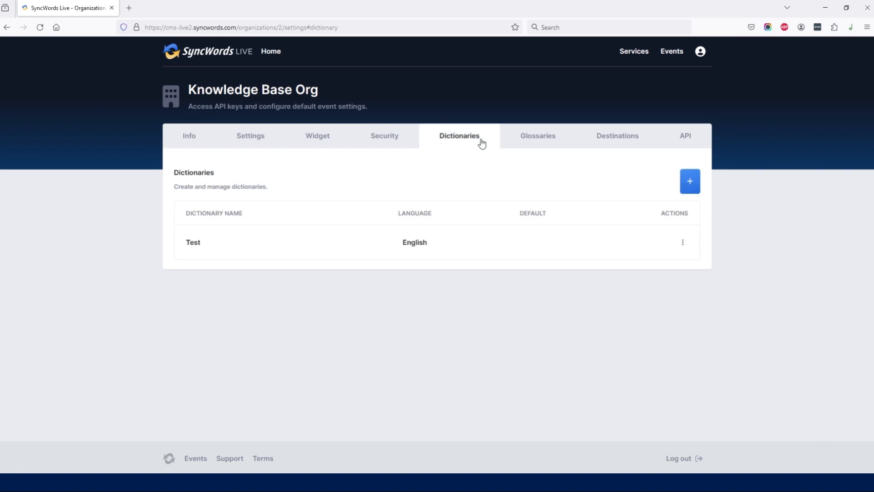
pyautogui.click(683, 249)
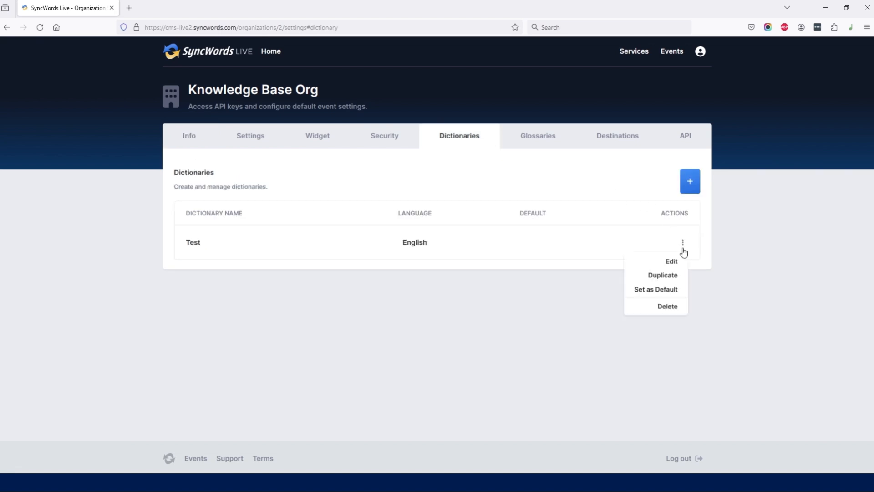
pyautogui.click(667, 290)
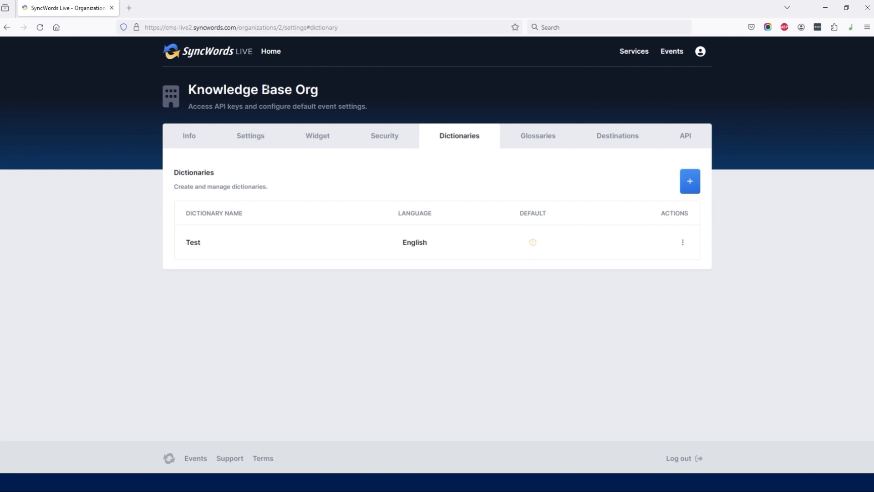
# Create a service named New and check the dictionary assigned in its transcript settings
pyautogui.click(633, 52)
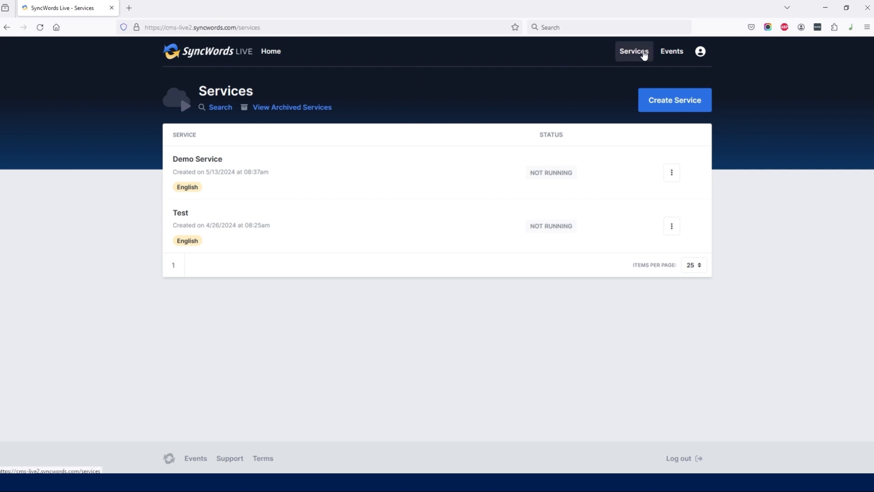
pyautogui.click(673, 101)
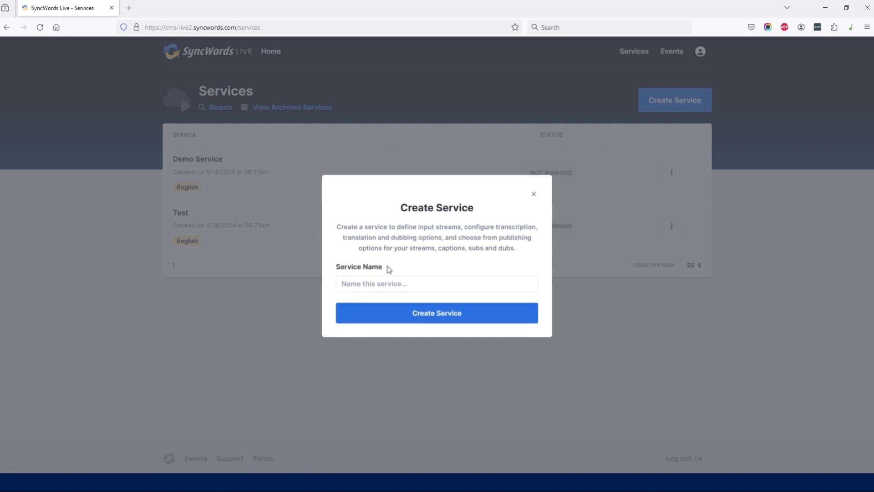
pyautogui.click(389, 282)
pyautogui.write('New')
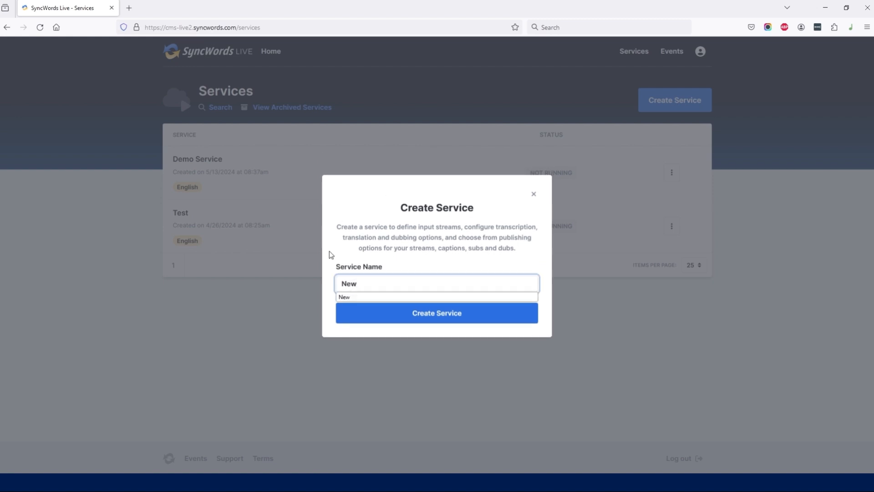
pyautogui.click(379, 328)
pyautogui.click(383, 322)
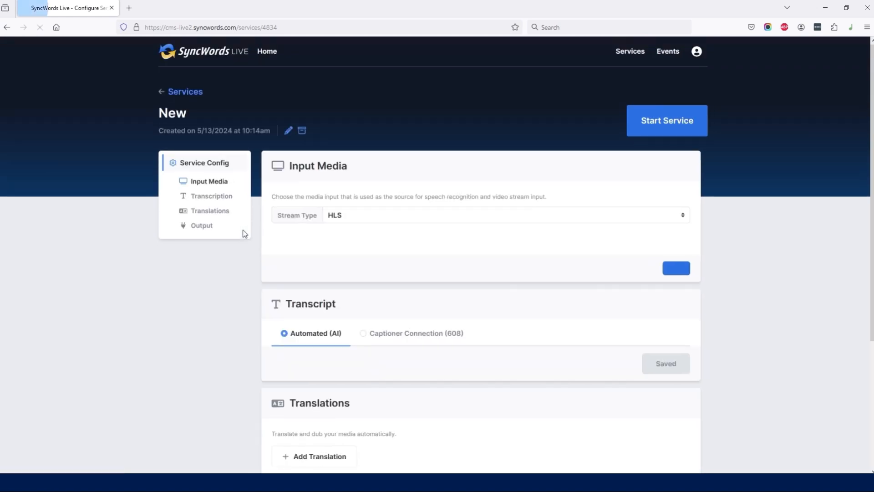
pyautogui.scroll(-5, 293, 260)
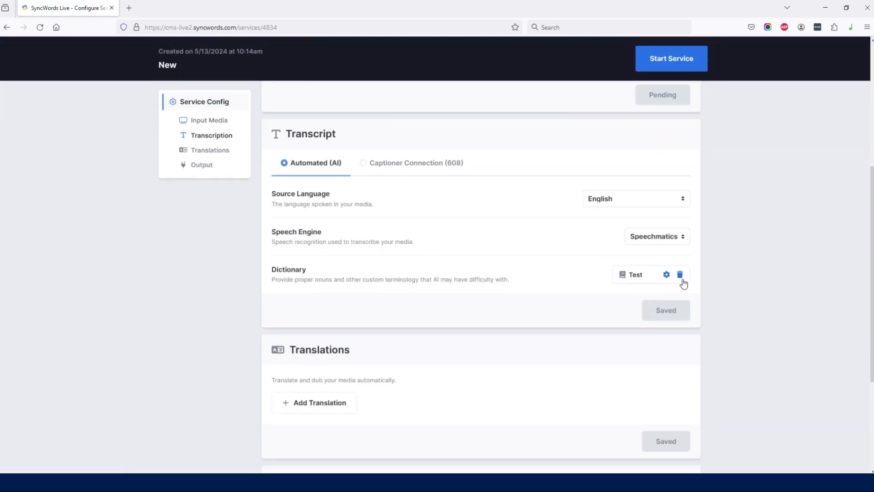